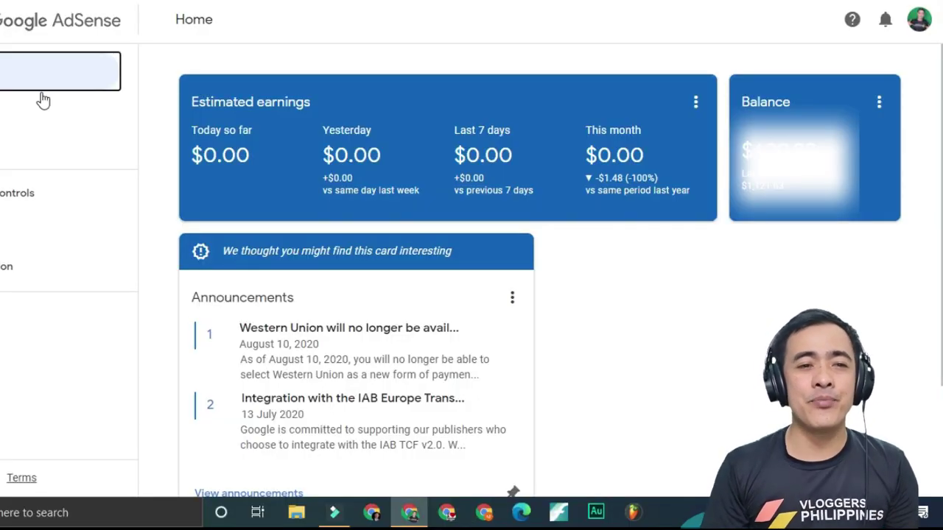
- Open View payments from the Balance card menu and review earnings, transactions and the Western Union payout
{"action": "left_click", "coordinate": [879, 103]}
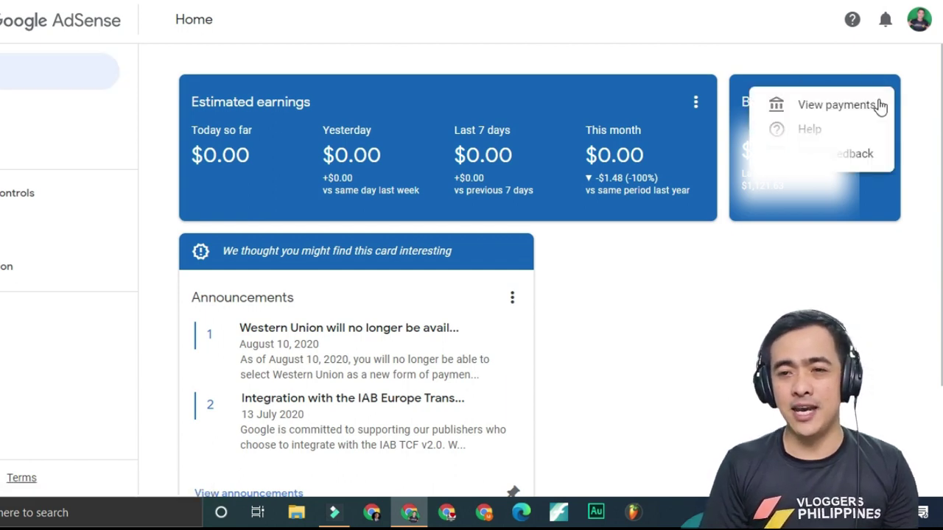
{"action": "left_click", "coordinate": [869, 106]}
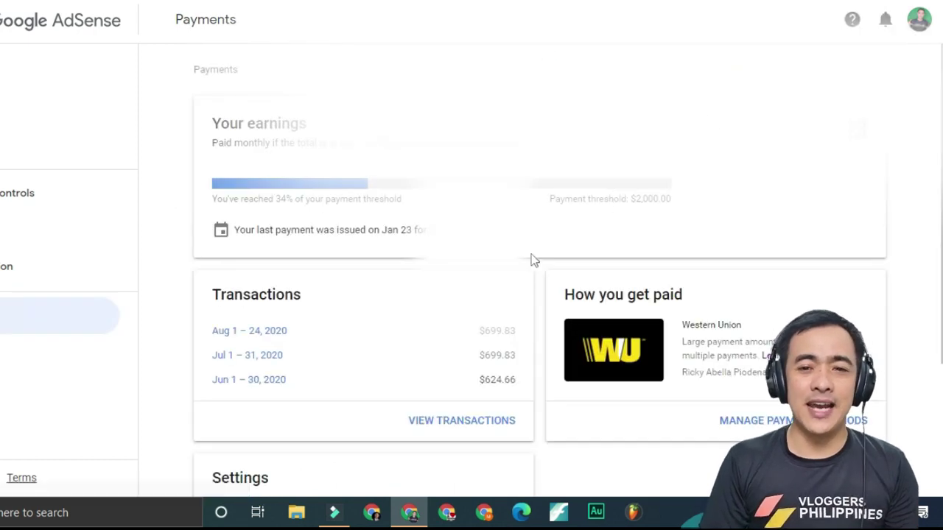
{"action": "scroll", "coordinate": [420, 263], "scroll_direction": "down", "scroll_amount": 1}
{"action": "scroll", "coordinate": [538, 265], "scroll_direction": "down", "scroll_amount": 2}
{"action": "scroll", "coordinate": [537, 266], "scroll_direction": "up", "scroll_amount": 2}
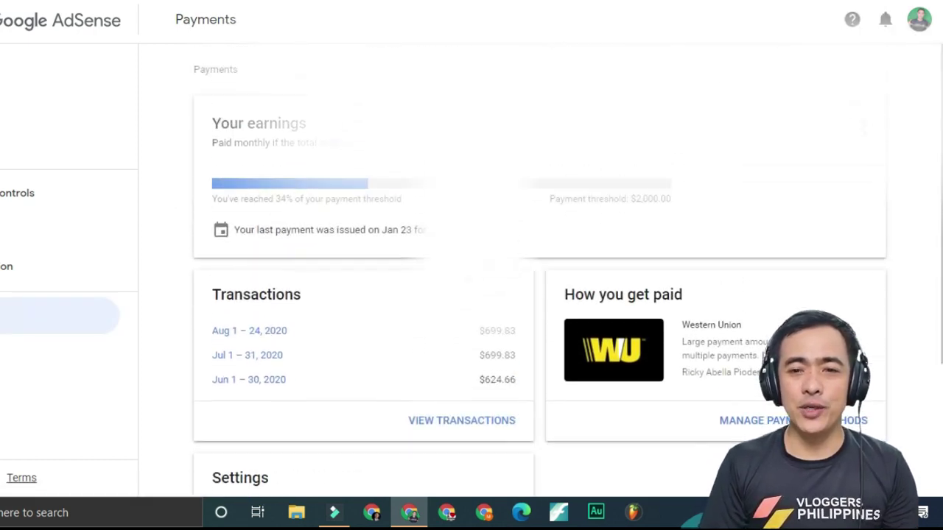
{"action": "scroll", "coordinate": [538, 265], "scroll_direction": "down", "scroll_amount": 1}
{"action": "scroll", "coordinate": [458, 305], "scroll_direction": "down", "scroll_amount": 2}
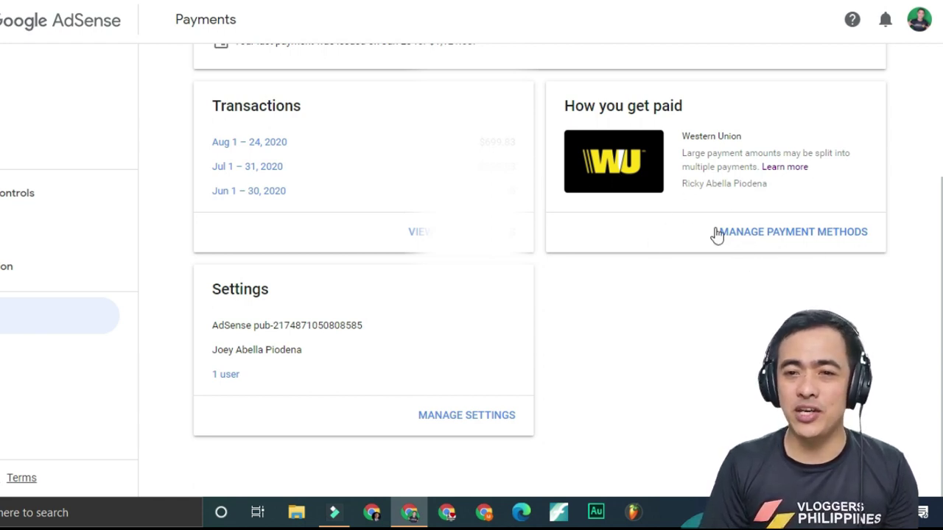
- Start adding a new payment method and choose wire transfer to bring up the bank details form
{"action": "left_click", "coordinate": [781, 241]}
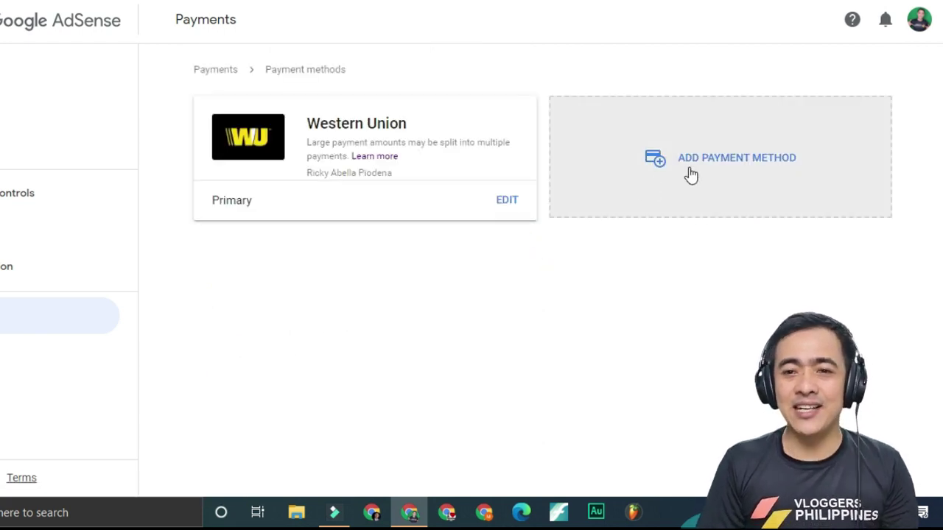
{"action": "left_click", "coordinate": [700, 174]}
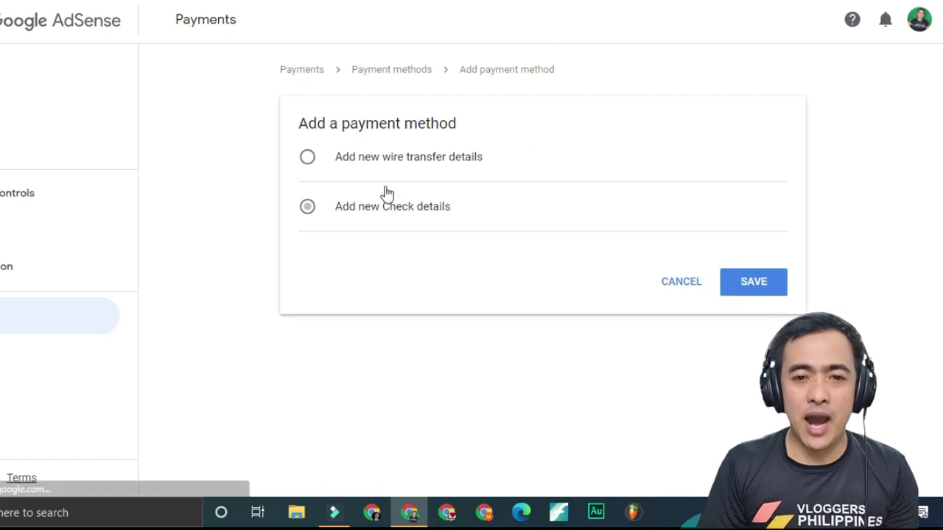
{"action": "left_click", "coordinate": [444, 168]}
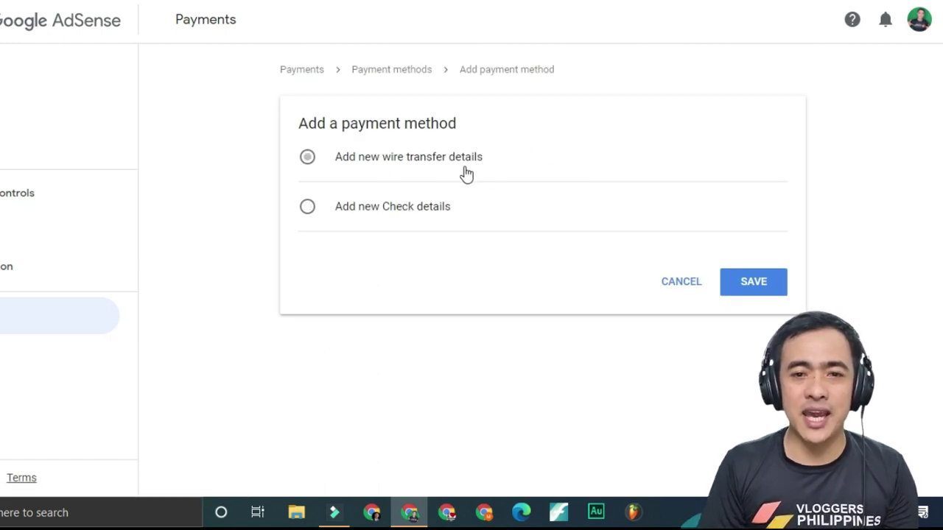
{"action": "left_click", "coordinate": [334, 159]}
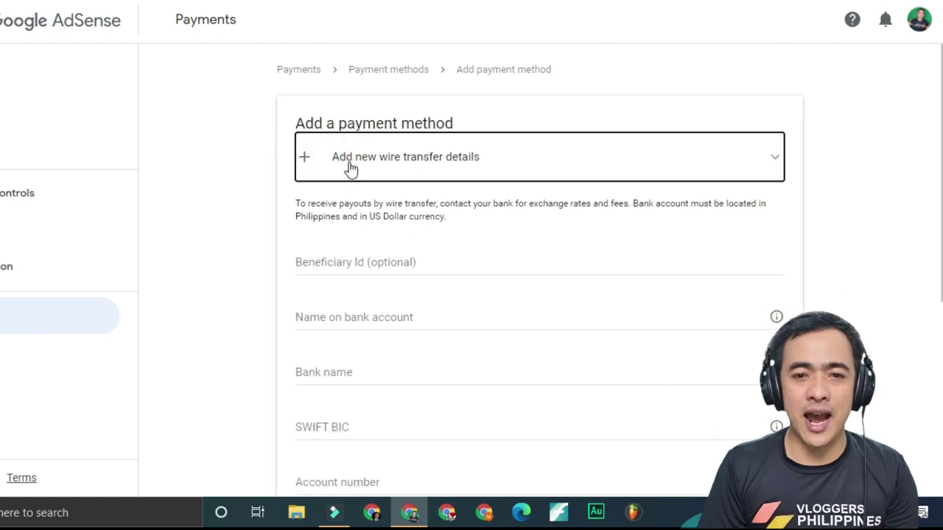
{"action": "scroll", "coordinate": [393, 254], "scroll_direction": "down", "scroll_amount": 2}
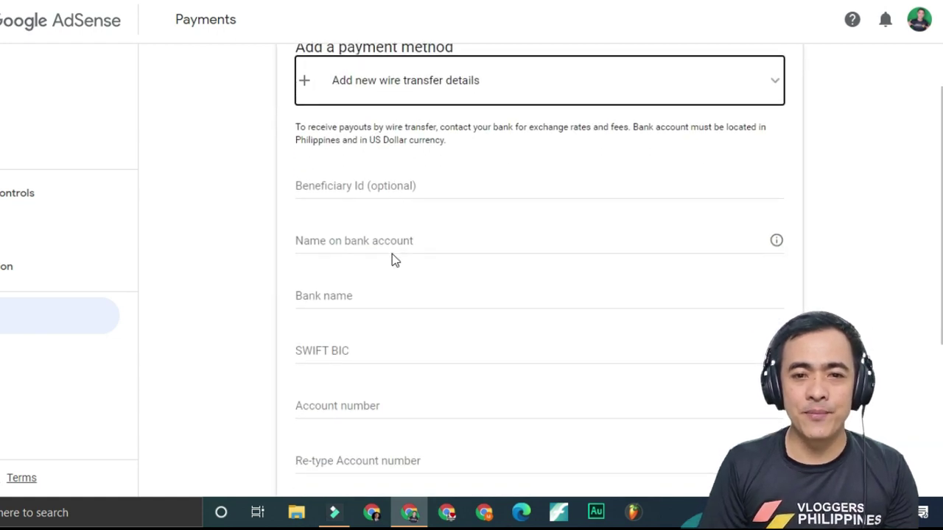
{"action": "left_click", "coordinate": [393, 185]}
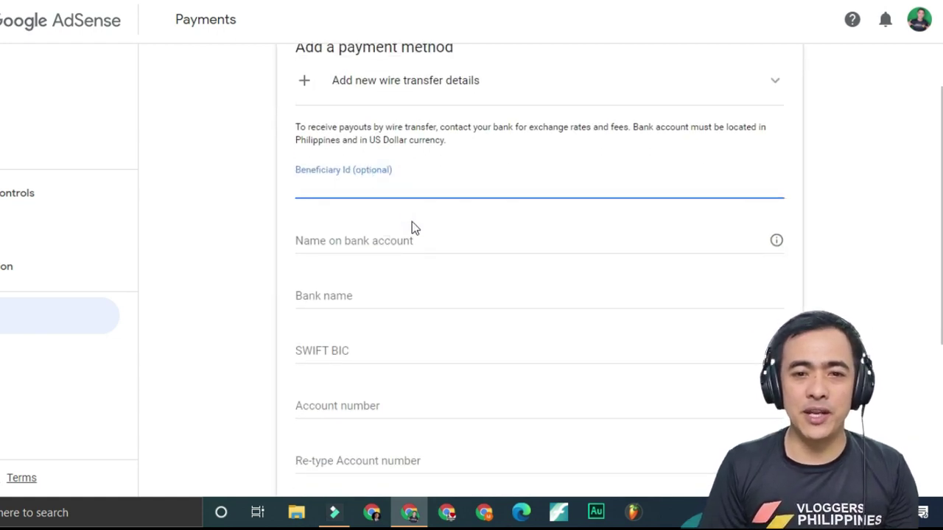
- Enter the account holder's full name and BDO as the bank name
{"action": "left_click", "coordinate": [399, 240]}
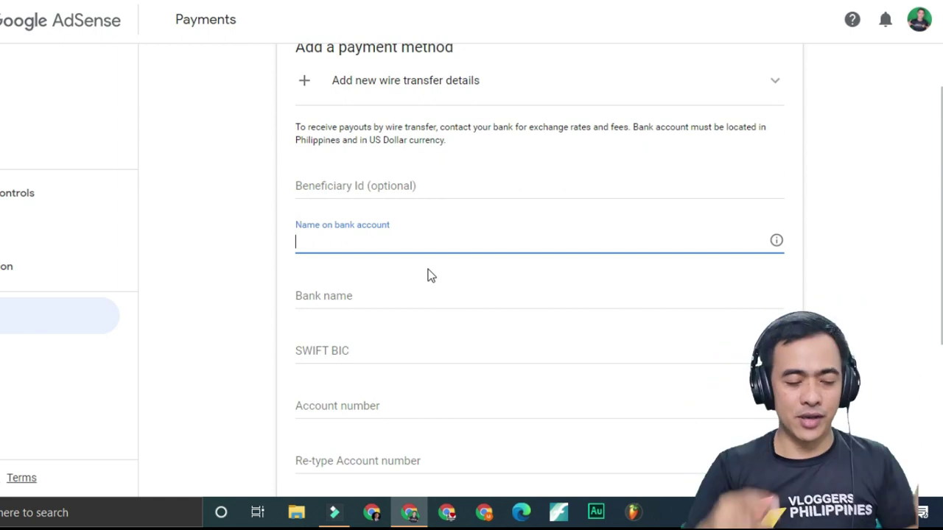
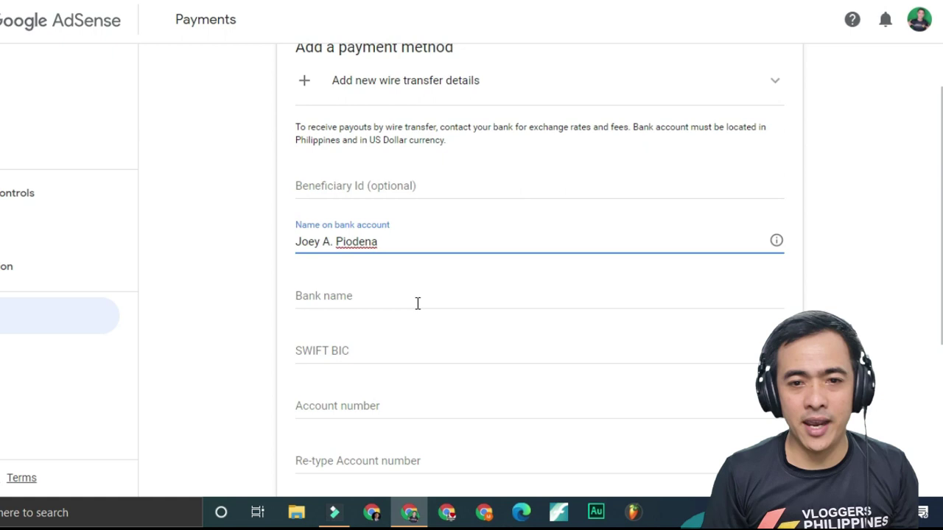
{"action": "left_click", "coordinate": [417, 303]}
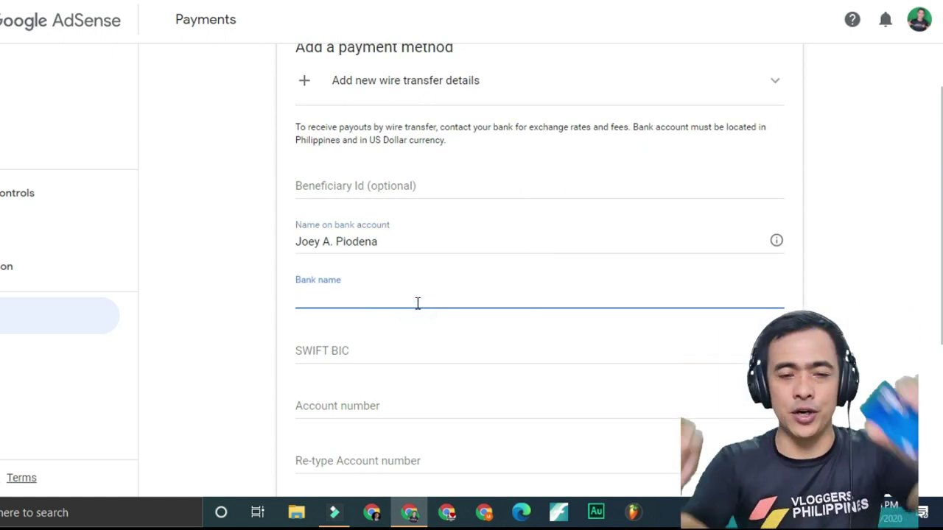
{"action": "type", "text": "BDO"}
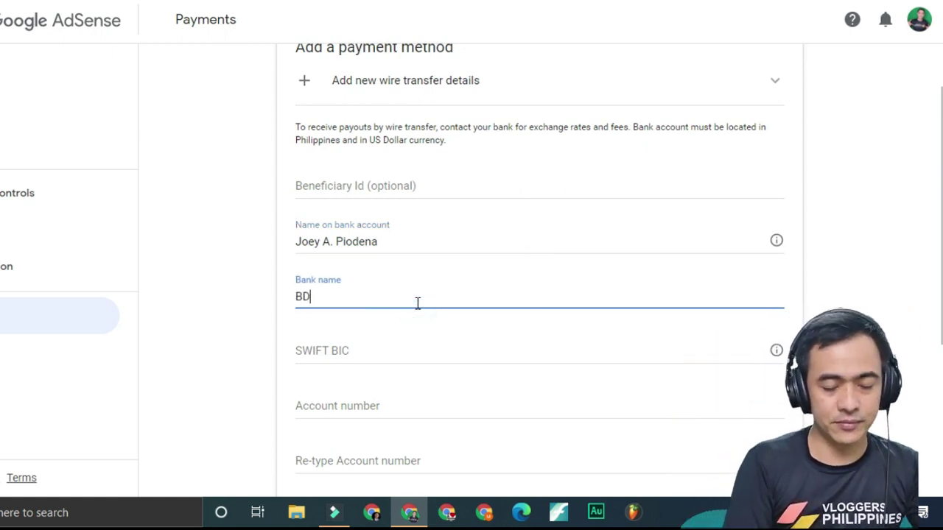
{"action": "left_click", "coordinate": [351, 344]}
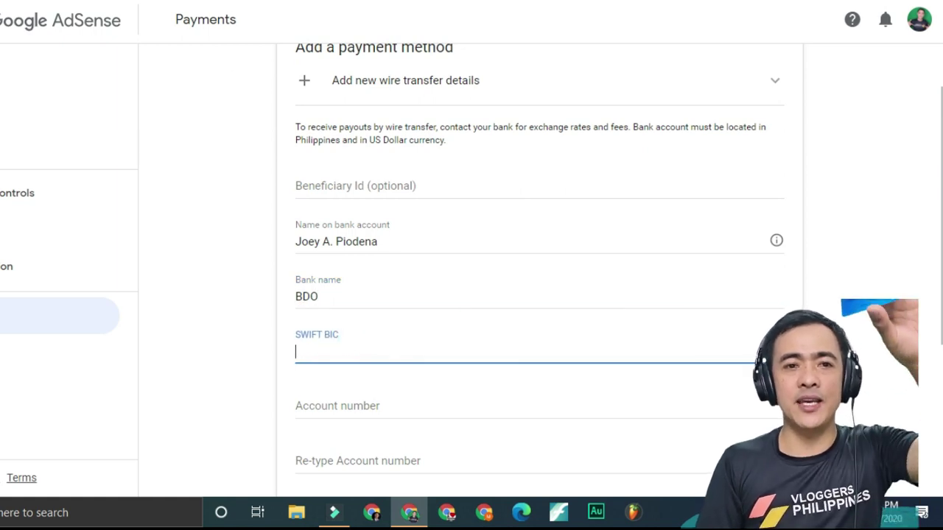
- Search Google for 'bdo swift' in a new tab and copy BDO's SWIFT code BNORPHMM
{"action": "key", "text": "ctrl+t"}
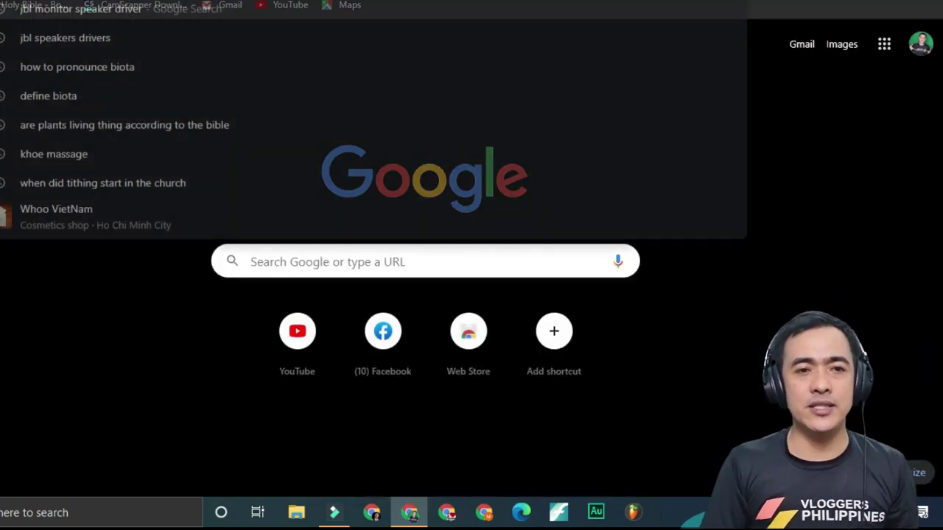
{"action": "type", "text": "bdo swi"}
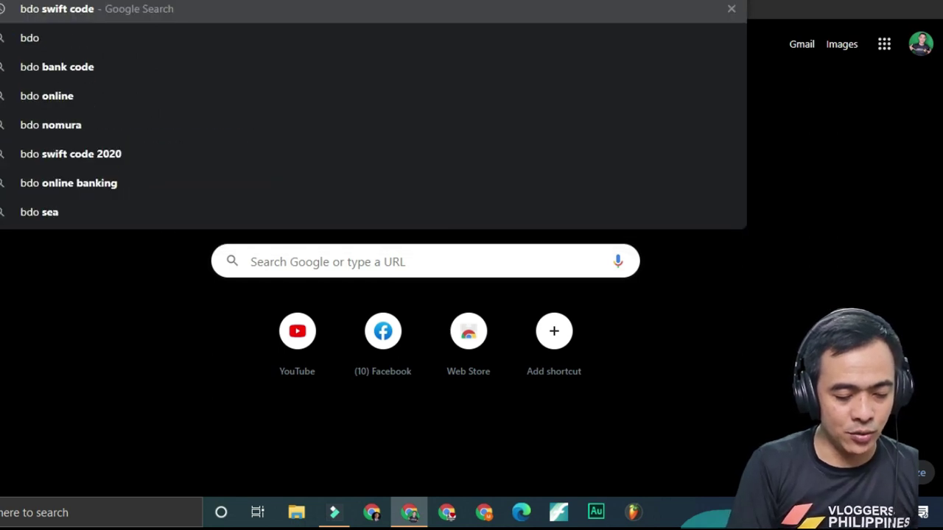
{"action": "type", "text": "ft"}
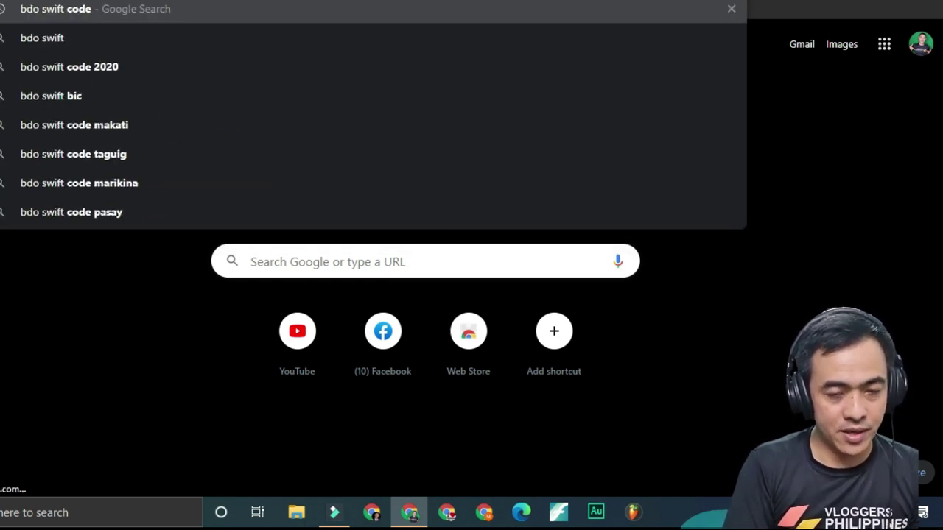
{"action": "key", "text": "Return"}
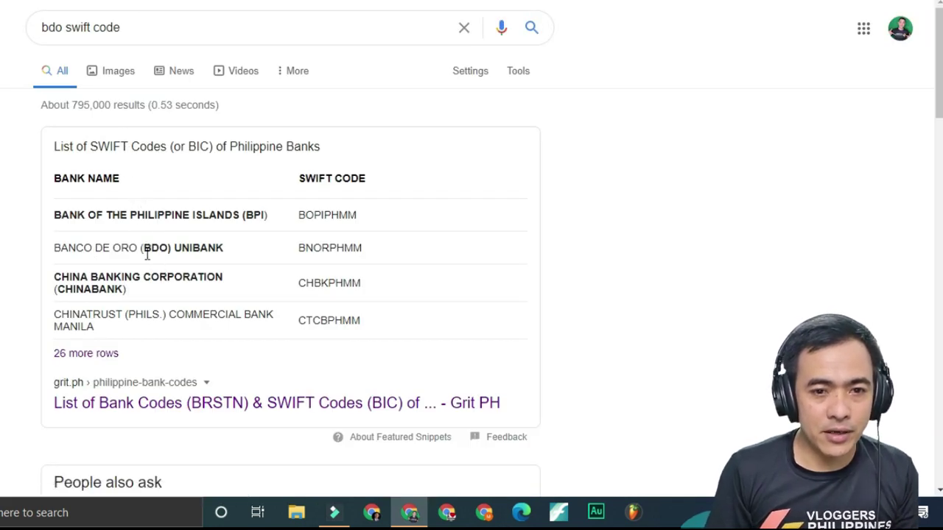
{"action": "left_click_drag", "start_coordinate": [304, 248], "coordinate": [388, 247]}
{"action": "left_click", "coordinate": [300, 243]}
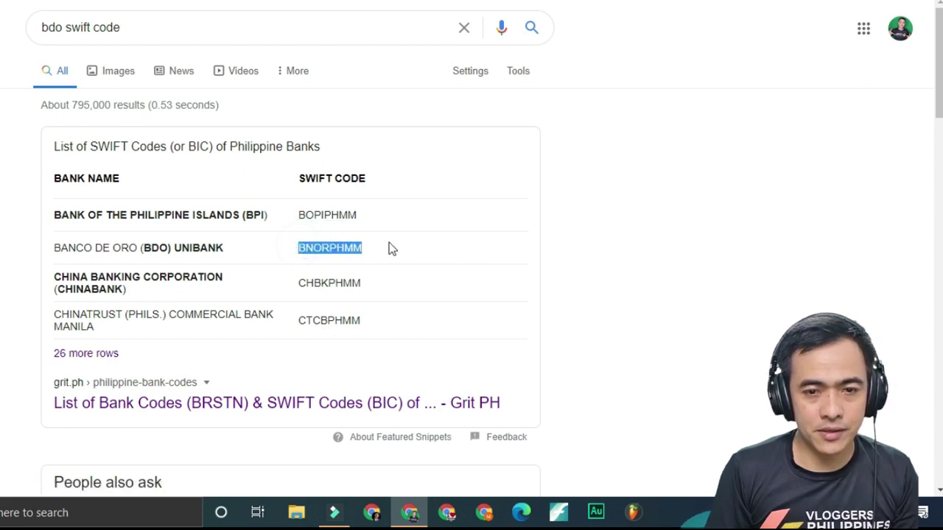
{"action": "right_click", "coordinate": [304, 247]}
{"action": "left_click", "coordinate": [340, 256]}
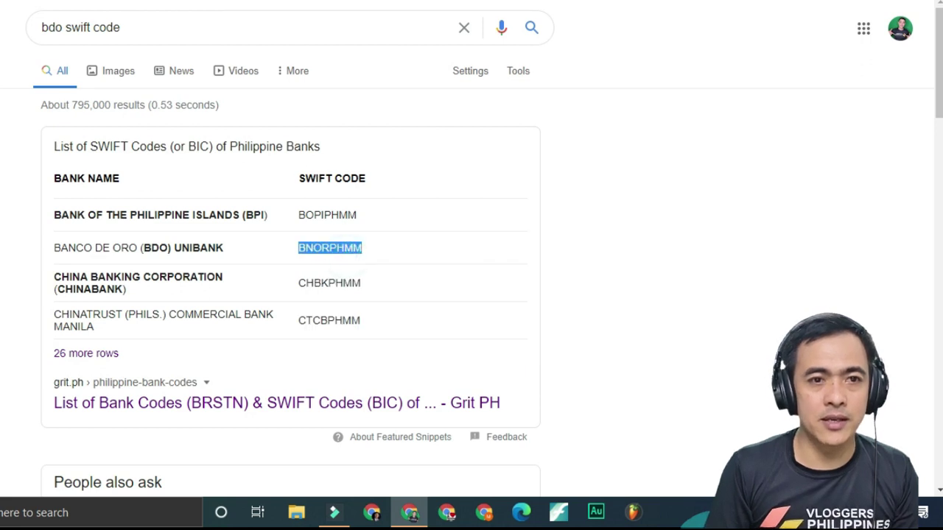
{"action": "left_click", "coordinate": [170, 4]}
- Paste BNORPHMM as the SWIFT BIC and enter the bank account number in both number fields
{"action": "left_click", "coordinate": [361, 346]}
{"action": "key", "text": "ctrl+v"}
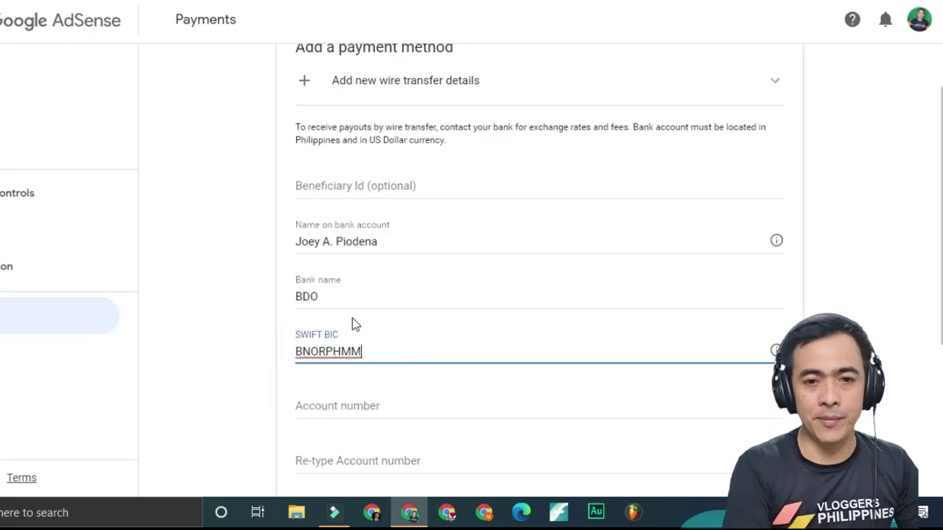
{"action": "left_click", "coordinate": [369, 408]}
{"action": "scroll", "coordinate": [437, 335], "scroll_direction": "down", "scroll_amount": 3}
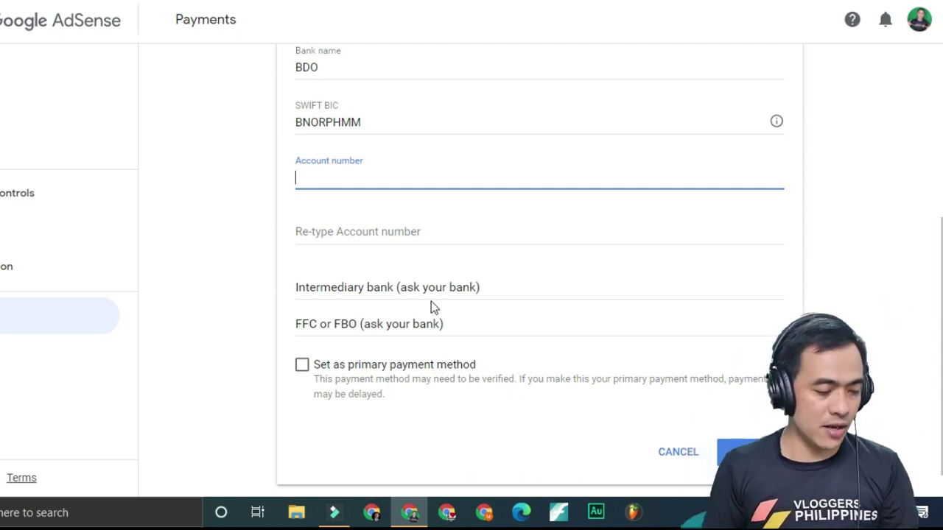
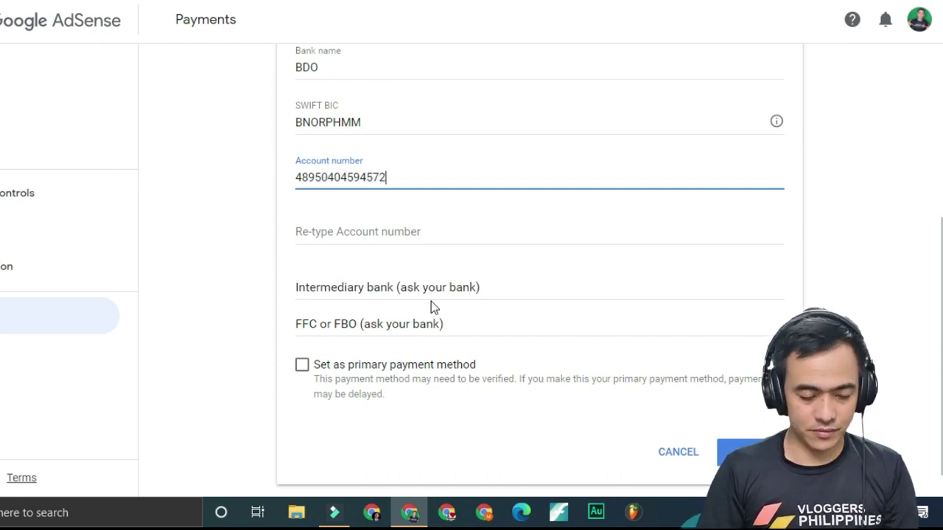
{"action": "left_click", "coordinate": [412, 238]}
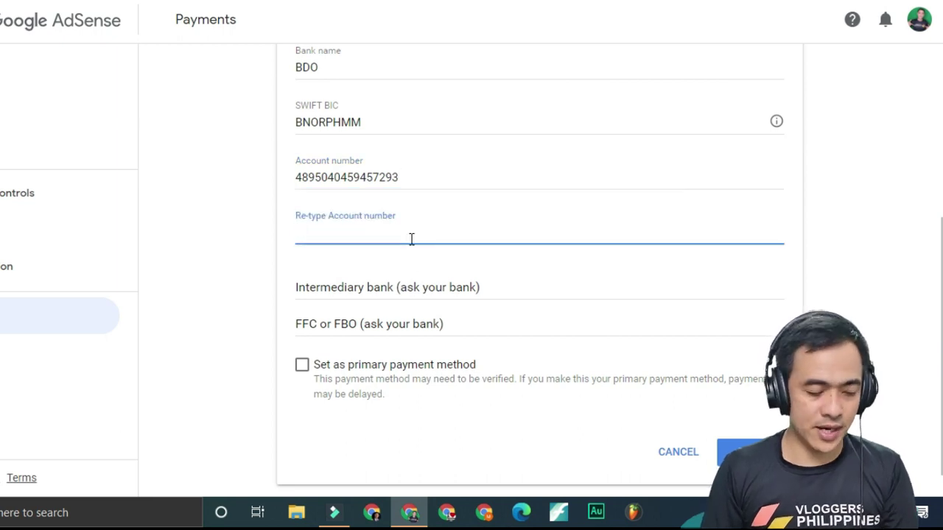
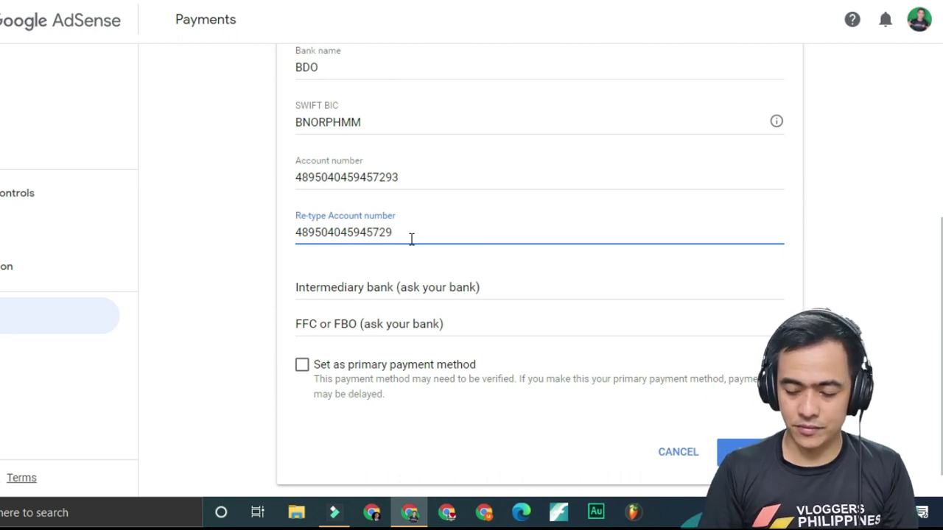
- Expand the intermediary bank details and look over its fields, leaving them empty
{"action": "left_click", "coordinate": [511, 292]}
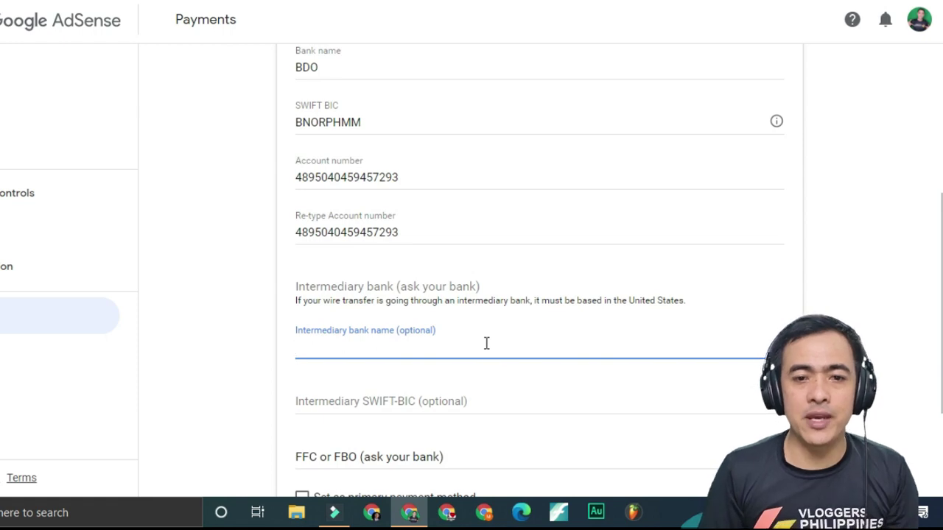
{"action": "scroll", "coordinate": [482, 343], "scroll_direction": "down", "scroll_amount": 1}
{"action": "left_click", "coordinate": [417, 268]}
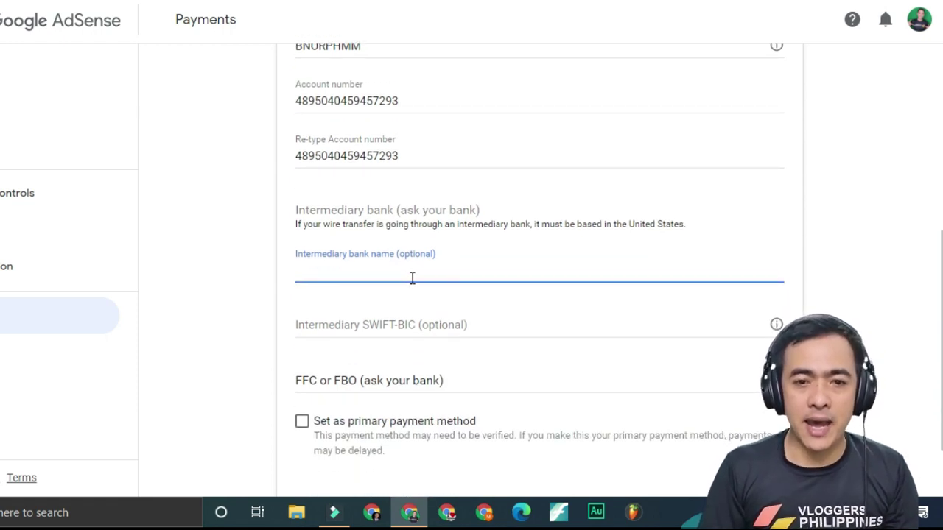
{"action": "scroll", "coordinate": [415, 284], "scroll_direction": "down", "scroll_amount": 1}
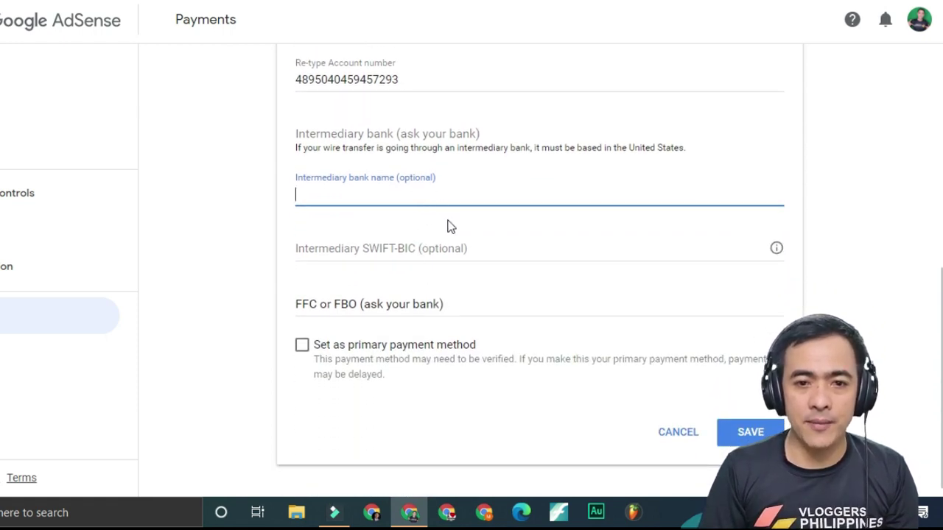
{"action": "left_click", "coordinate": [448, 248]}
{"action": "scroll", "coordinate": [383, 310], "scroll_direction": "down", "scroll_amount": 1}
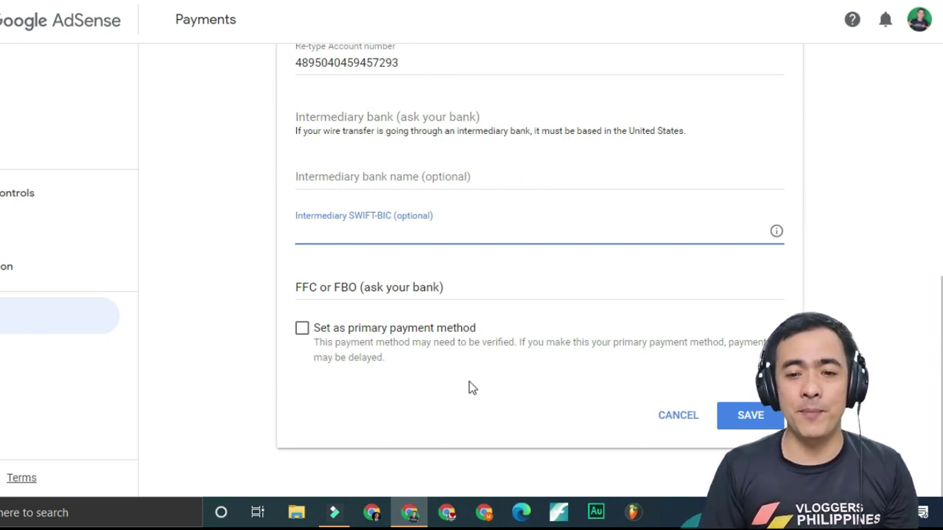
- Save the wire transfer bank account, keeping it non-primary so Western Union stays primary
{"action": "left_click", "coordinate": [751, 417]}
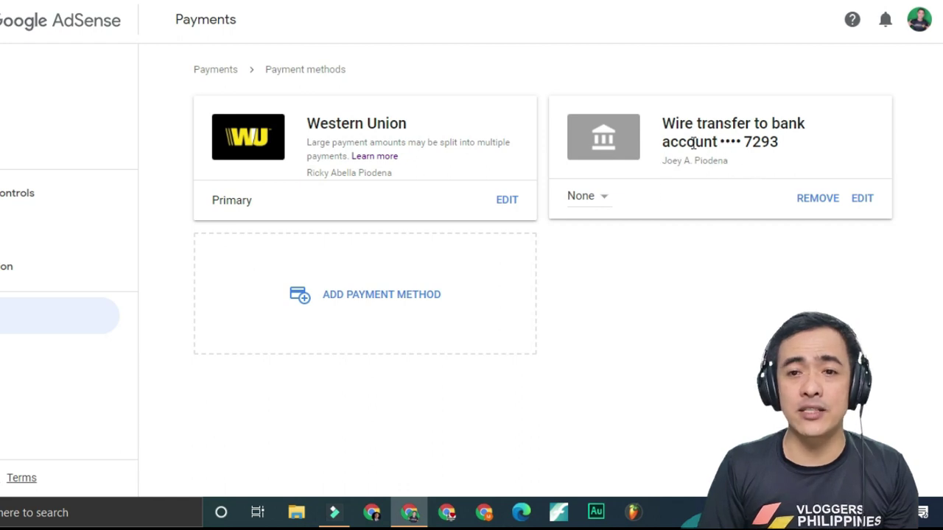
{"action": "left_click", "coordinate": [605, 204]}
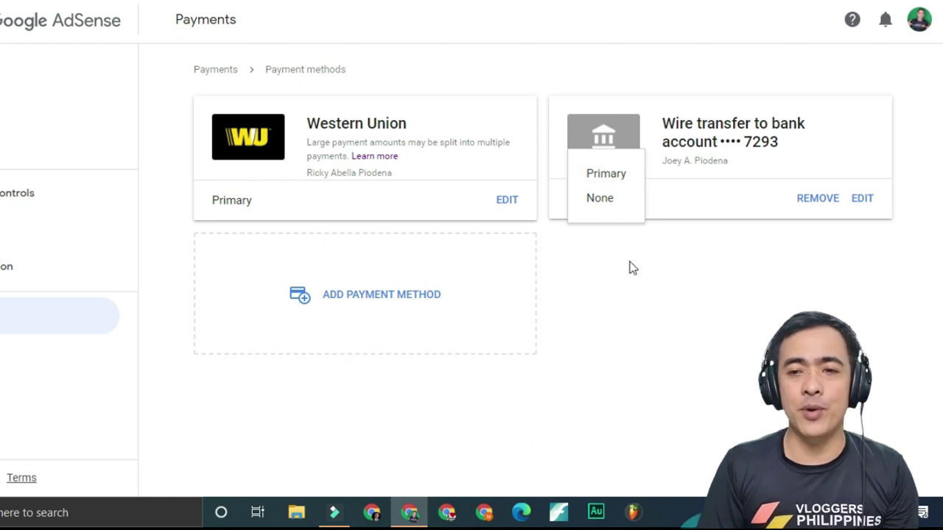
{"action": "left_click", "coordinate": [627, 293]}
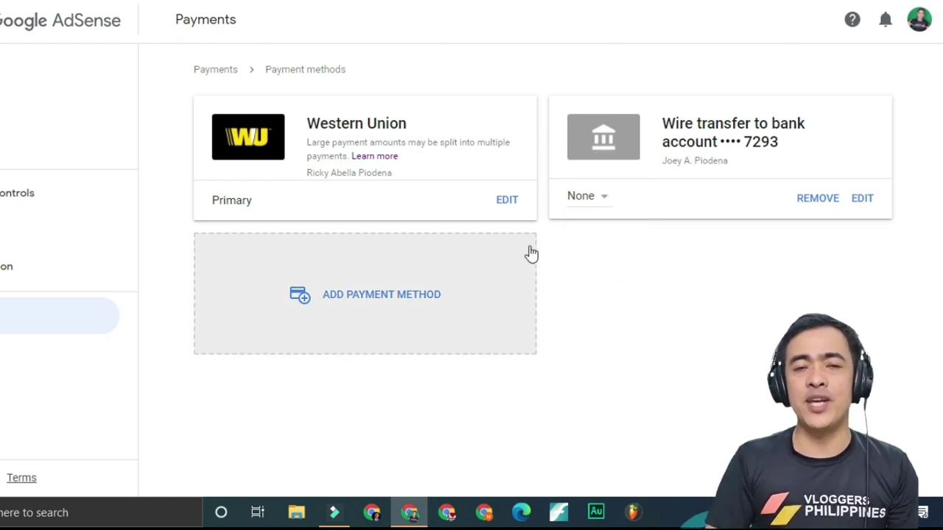